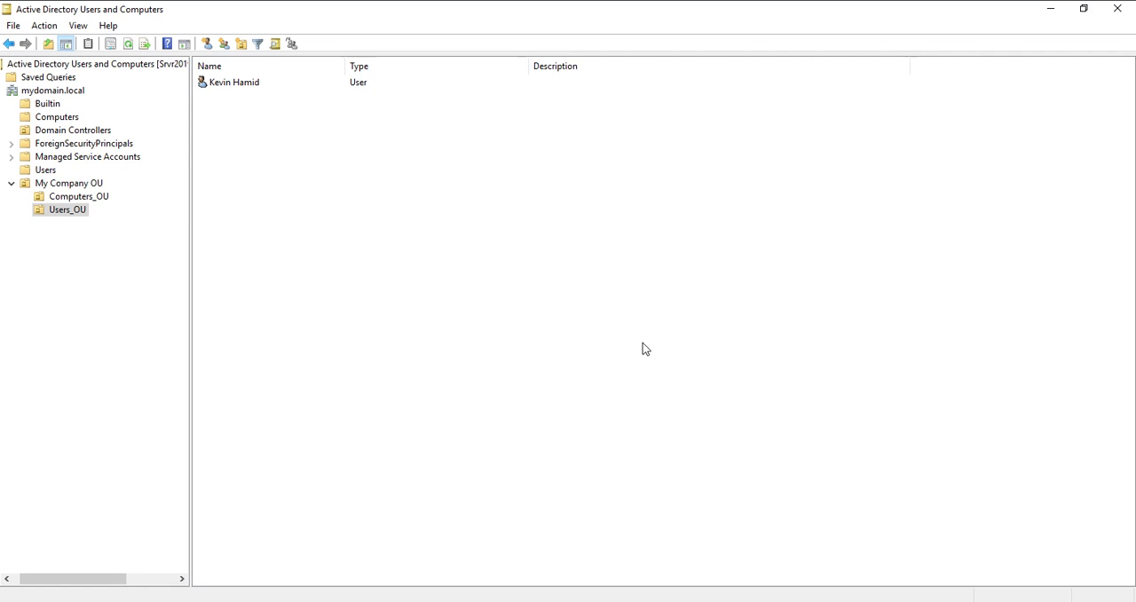
right_click(376, 191)
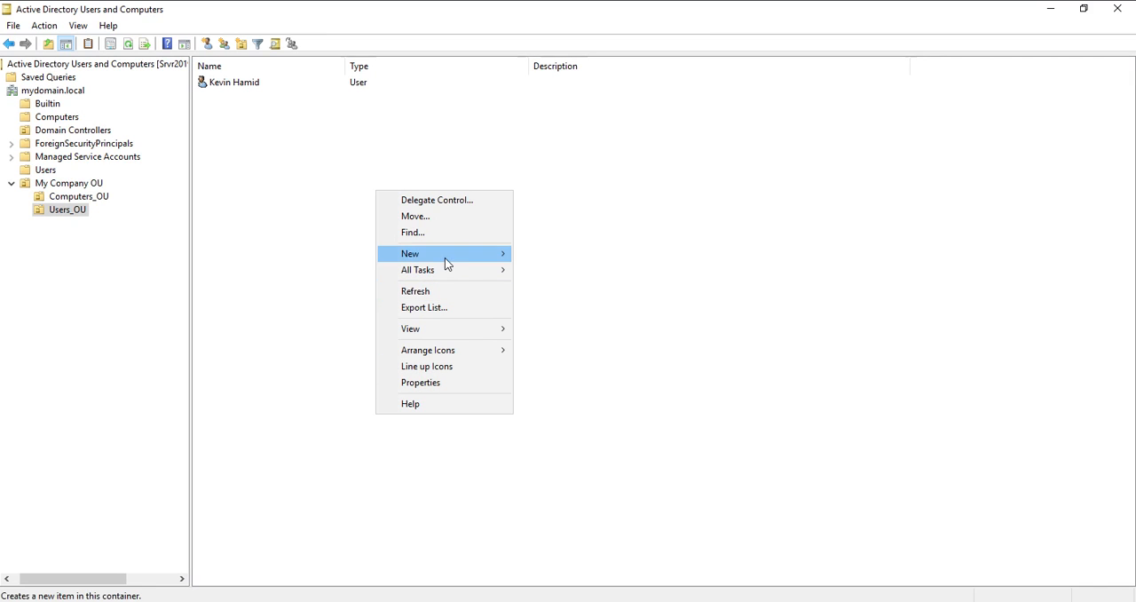
mouse_move(446, 257)
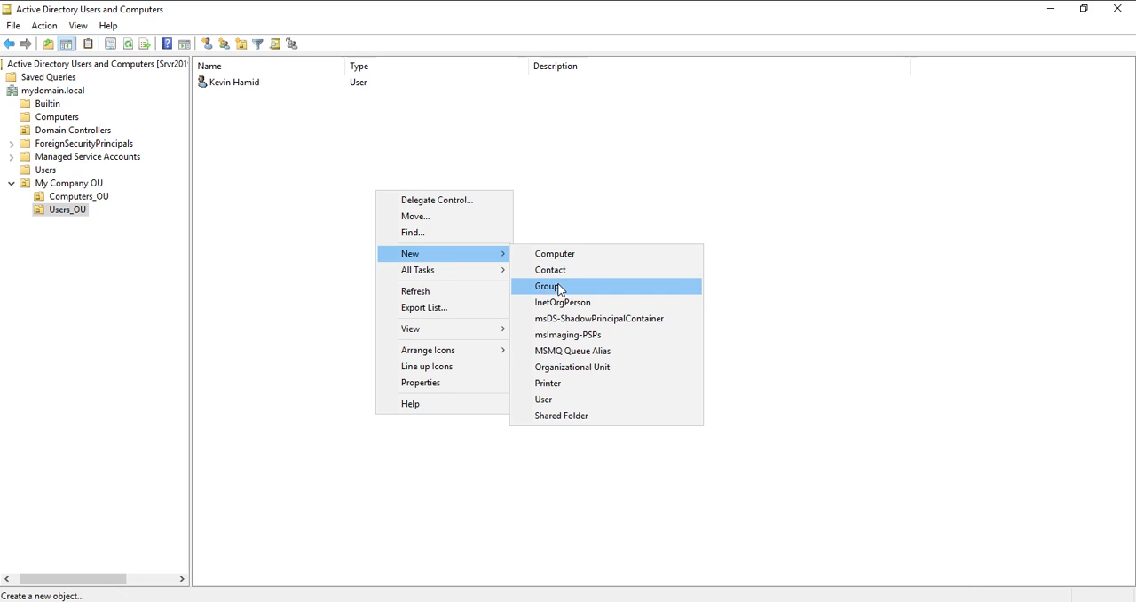
left_click(319, 179)
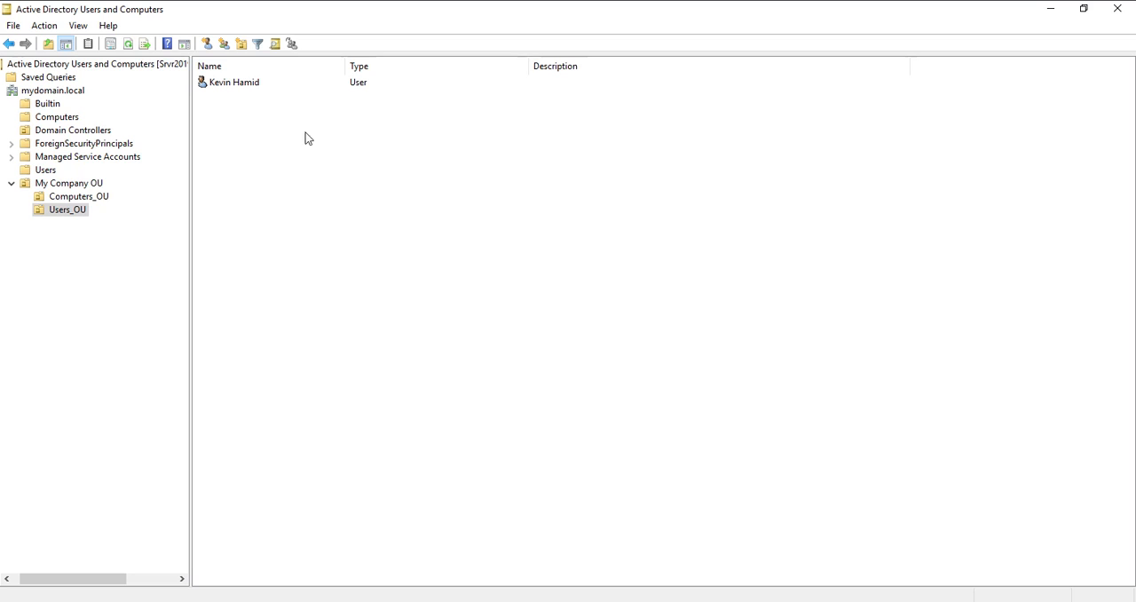
- Create a new group named SalesReps in Users_OU with Global scope and Security type
left_click(224, 49)
left_click_drag(245, 27, 733, 185)
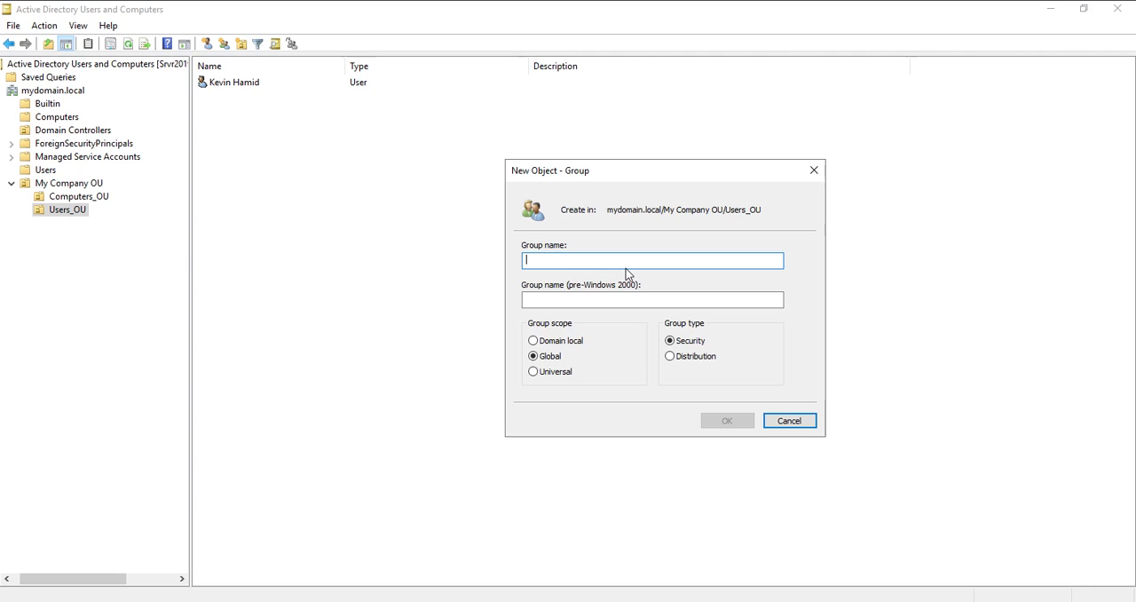
left_click_drag(611, 187, 528, 192)
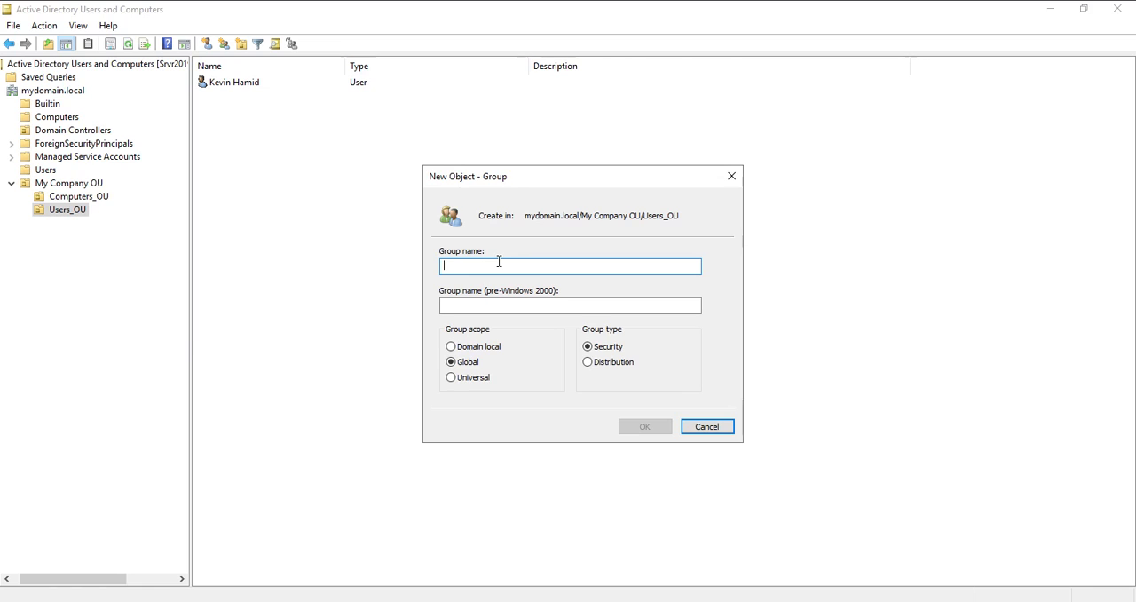
type("Sa")
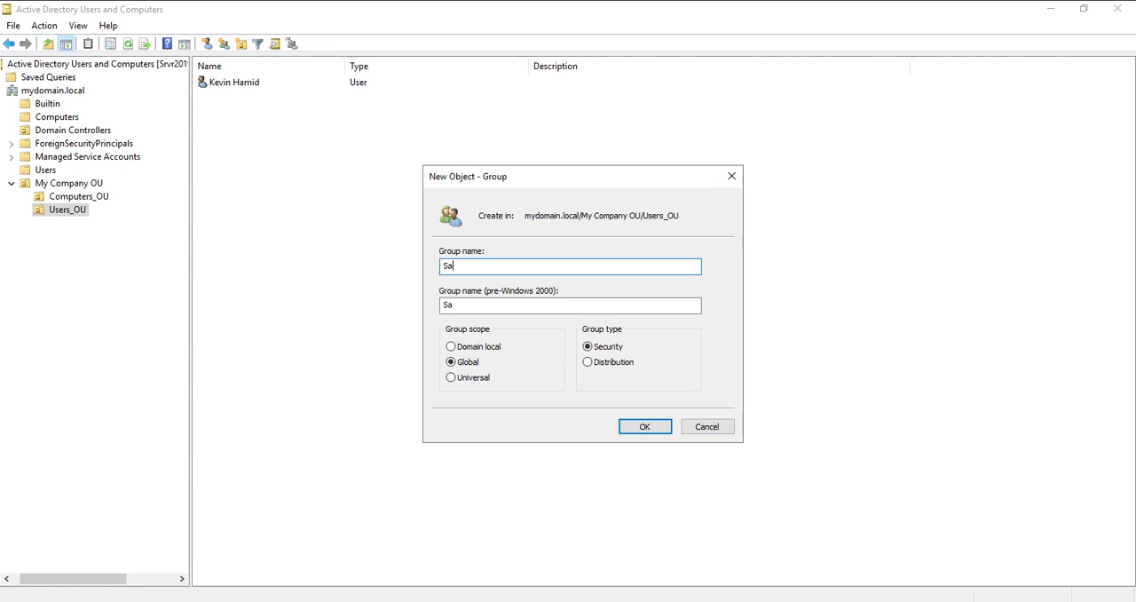
type("lesReps")
left_click(645, 427)
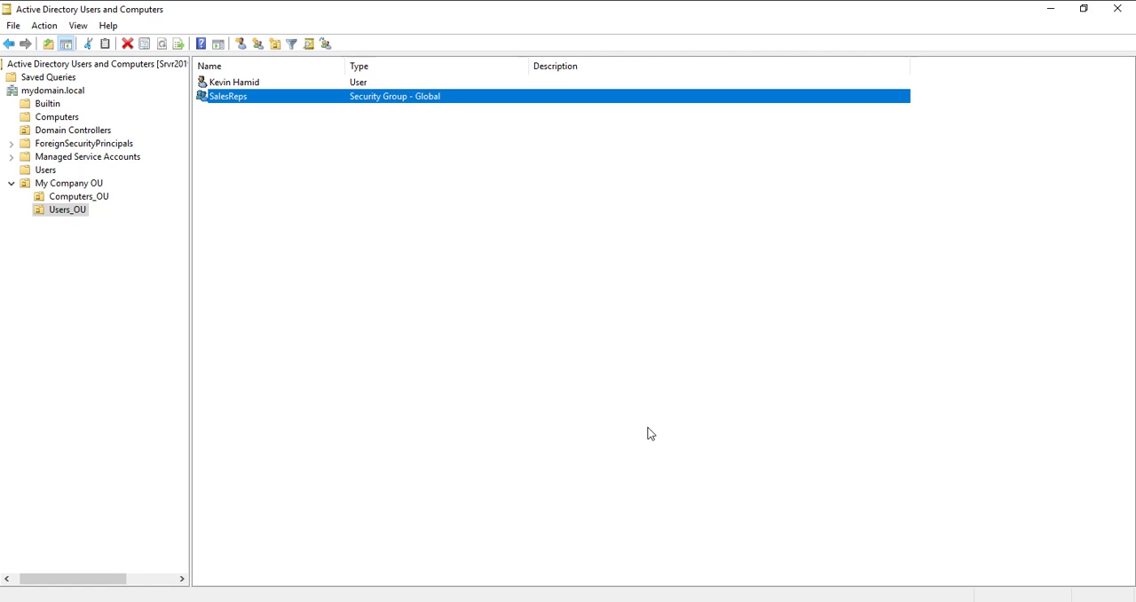
- Set the SalesReps group's description to "All sales reps" and save its properties
double_click(562, 97)
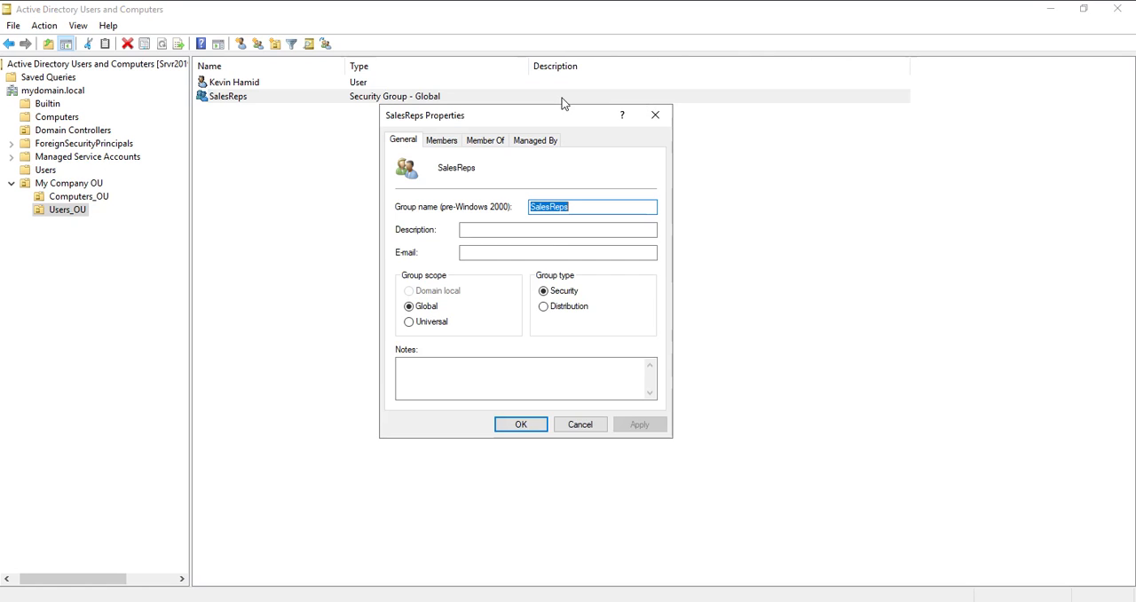
left_click(490, 230)
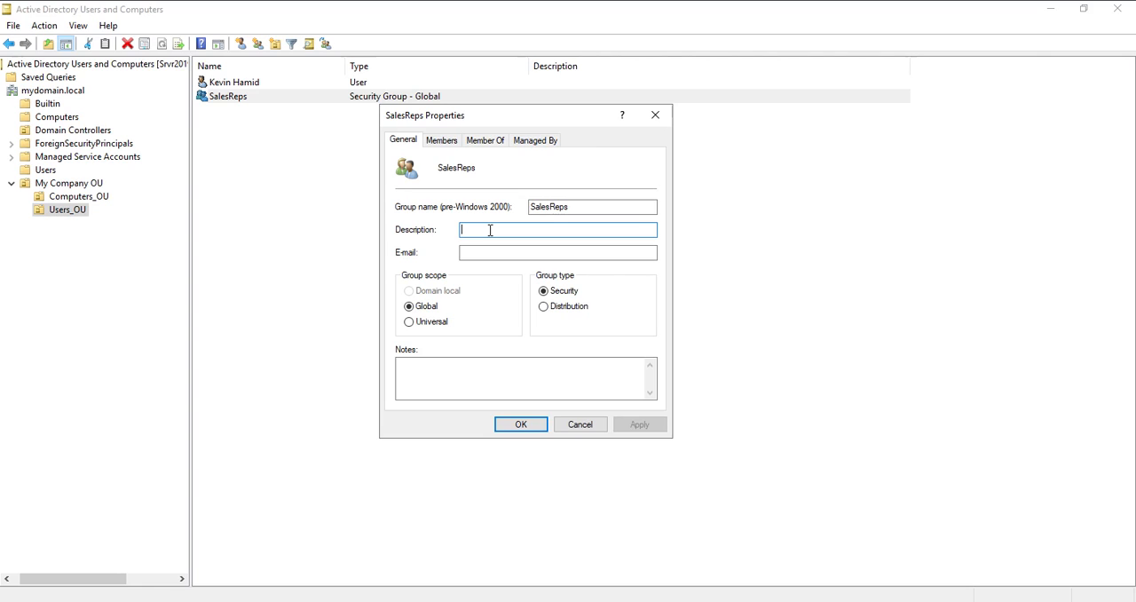
type("All sale")
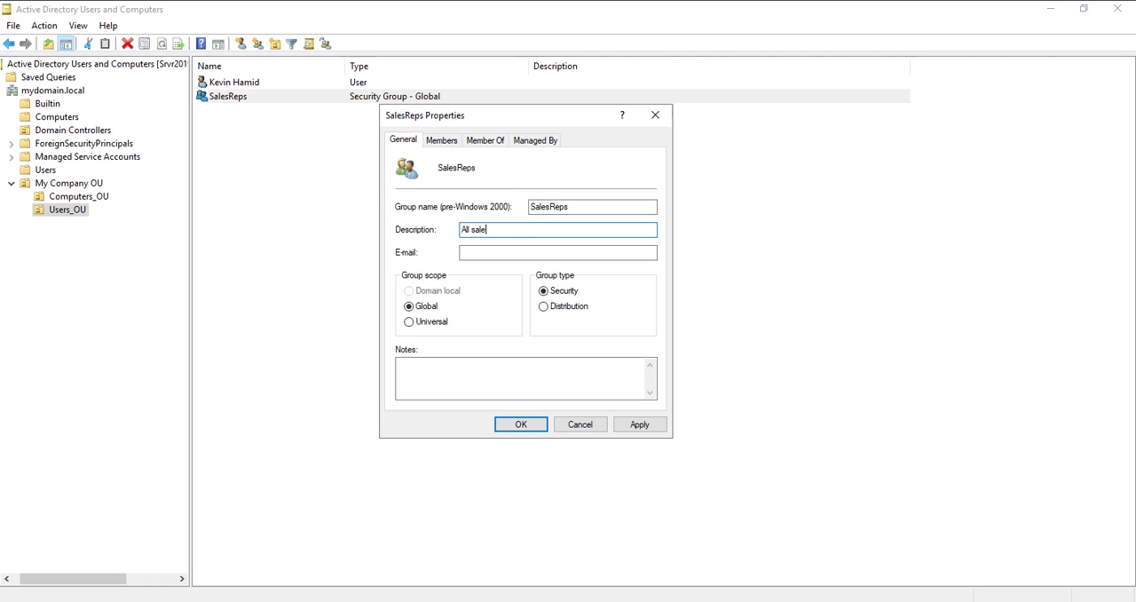
type("s reps")
left_click(643, 426)
left_click(534, 428)
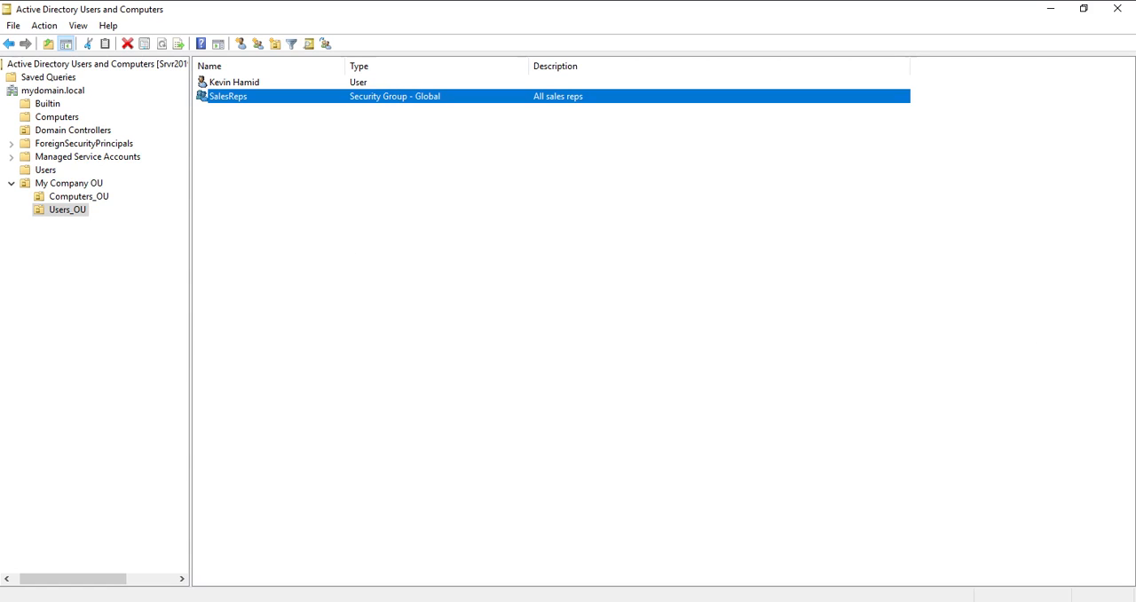
- Add the existing Users_OU user to the SalesReps group's members, looking up the account by first name
double_click(253, 99)
left_click_drag(505, 112, 557, 156)
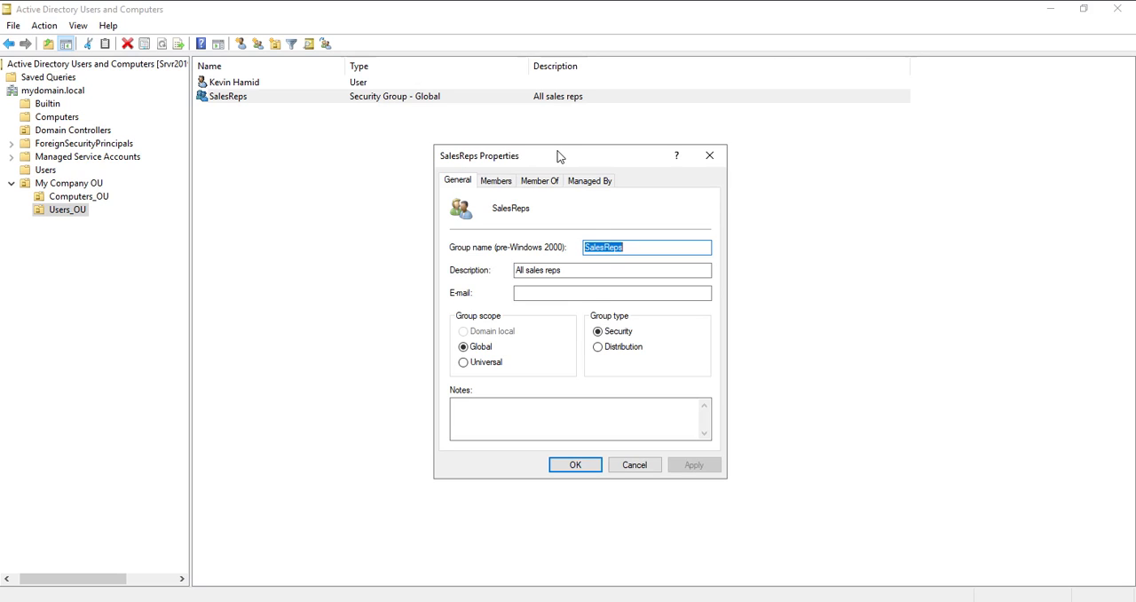
left_click(505, 180)
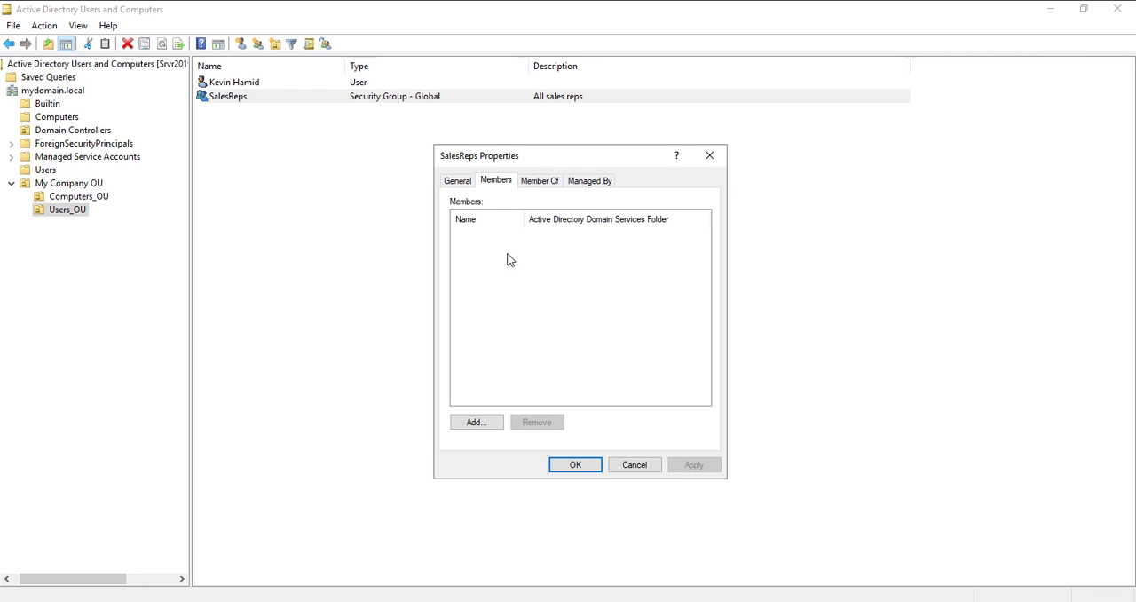
left_click_drag(572, 154, 561, 152)
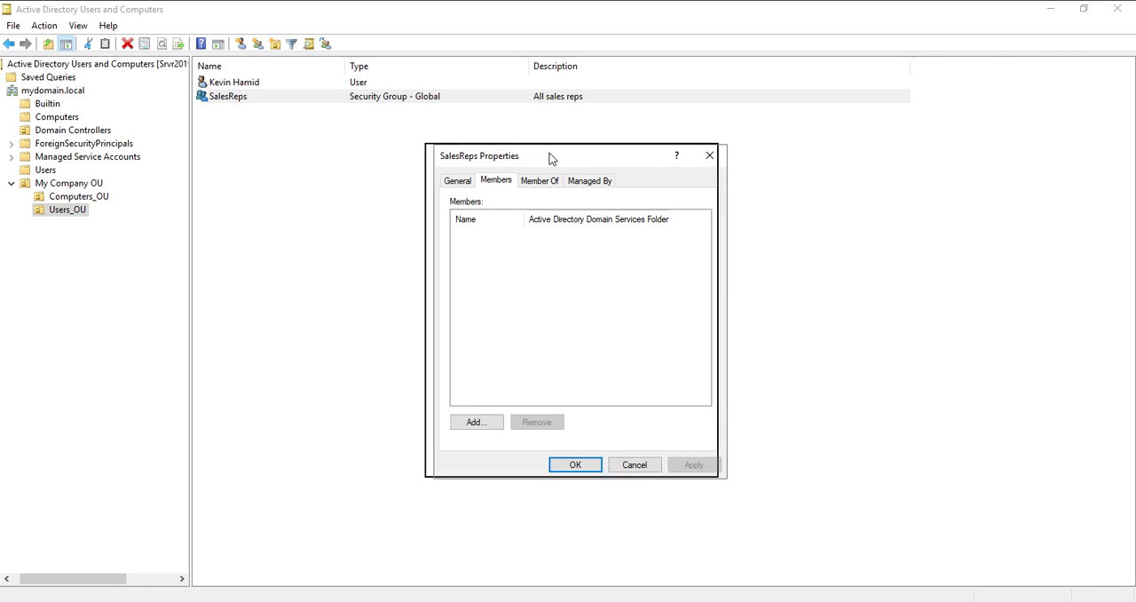
left_click(465, 419)
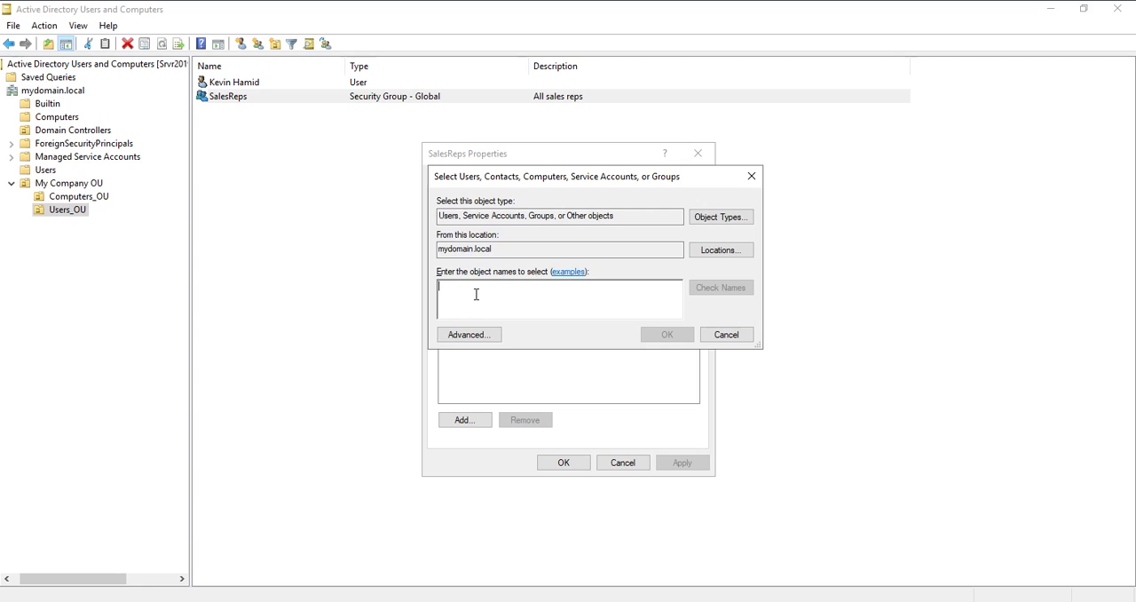
type("keving")
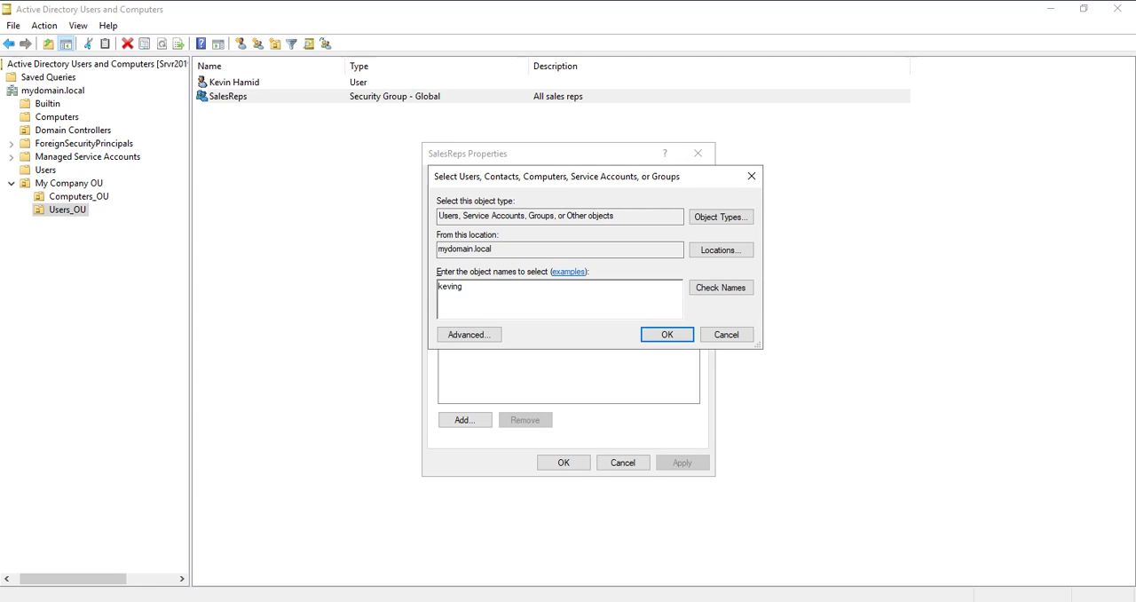
key("BackSpace")
left_click(720, 289)
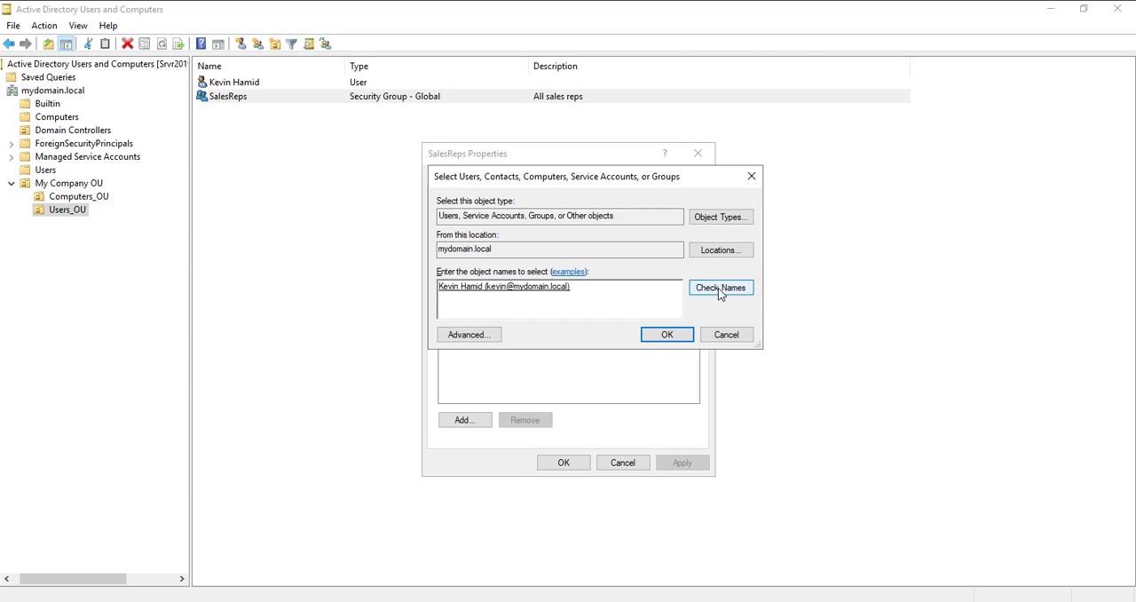
left_click(439, 287)
double_click(549, 291)
left_click(575, 285)
left_click(665, 337)
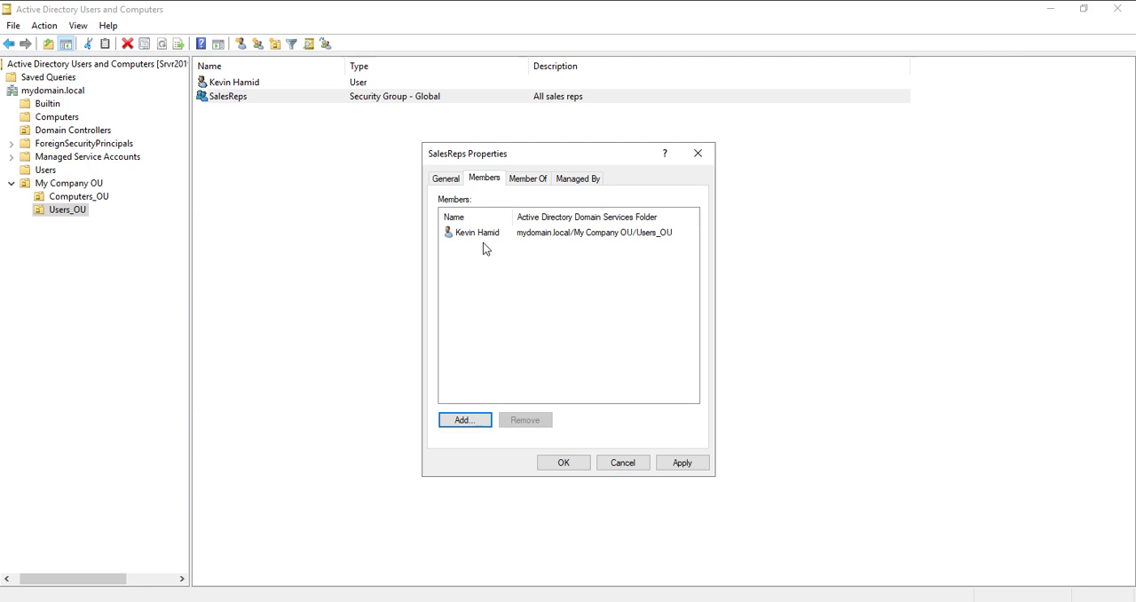
- Review the SalesReps group's parent groups and member list, and save the membership change
left_click(527, 181)
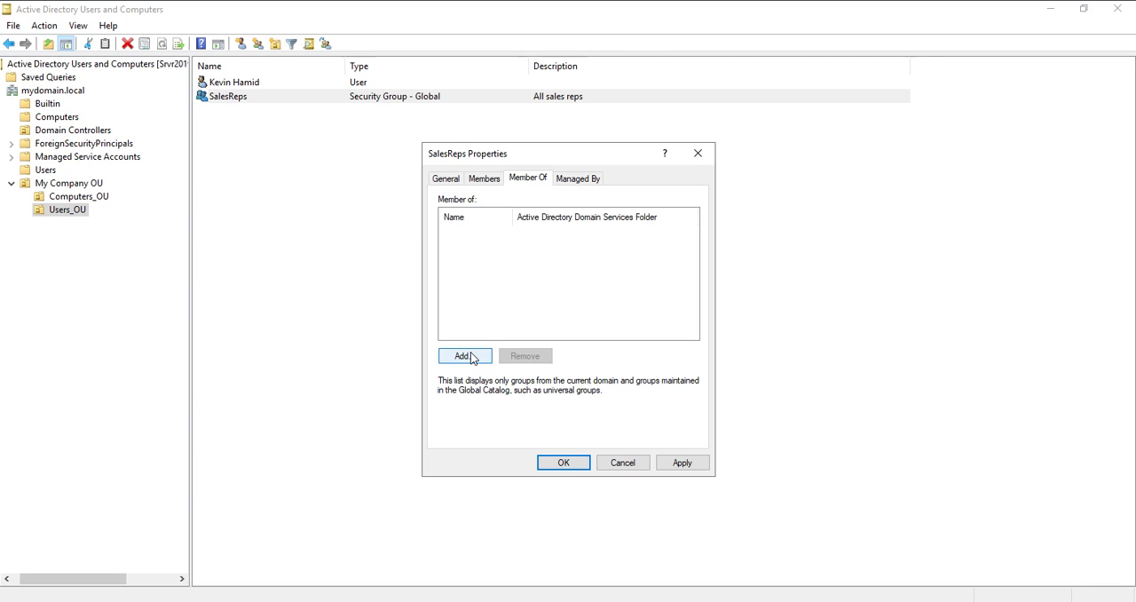
left_click(494, 183)
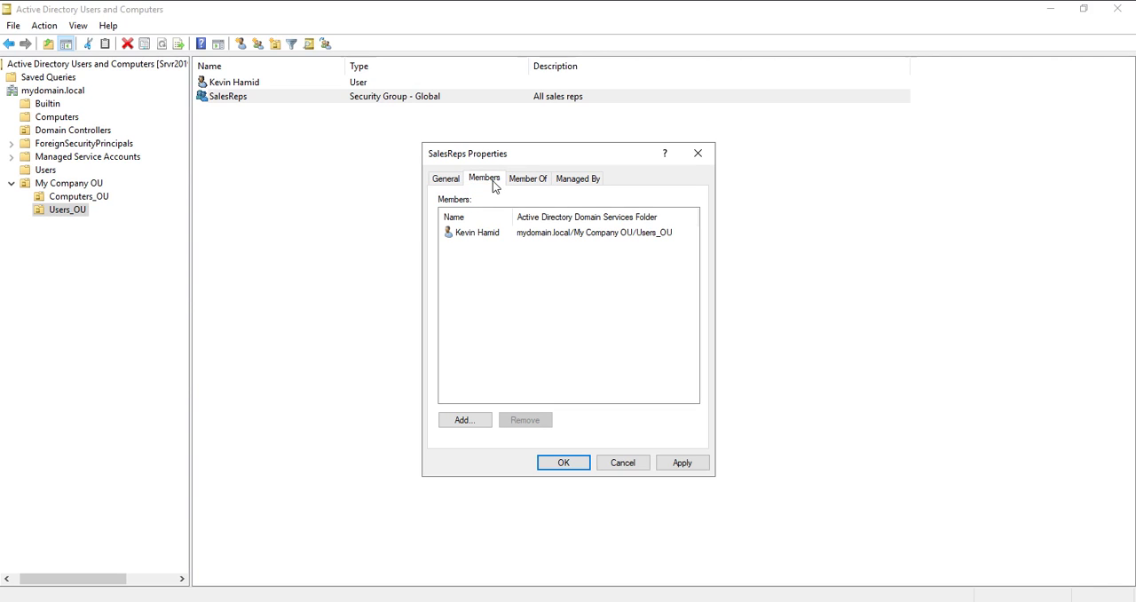
left_click(530, 181)
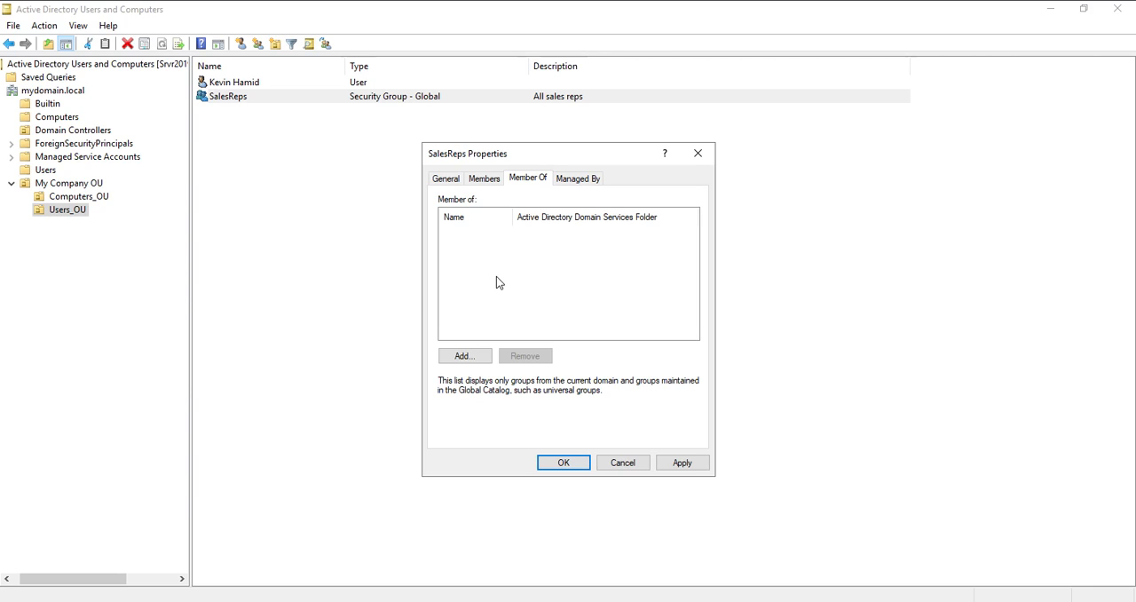
left_click(487, 180)
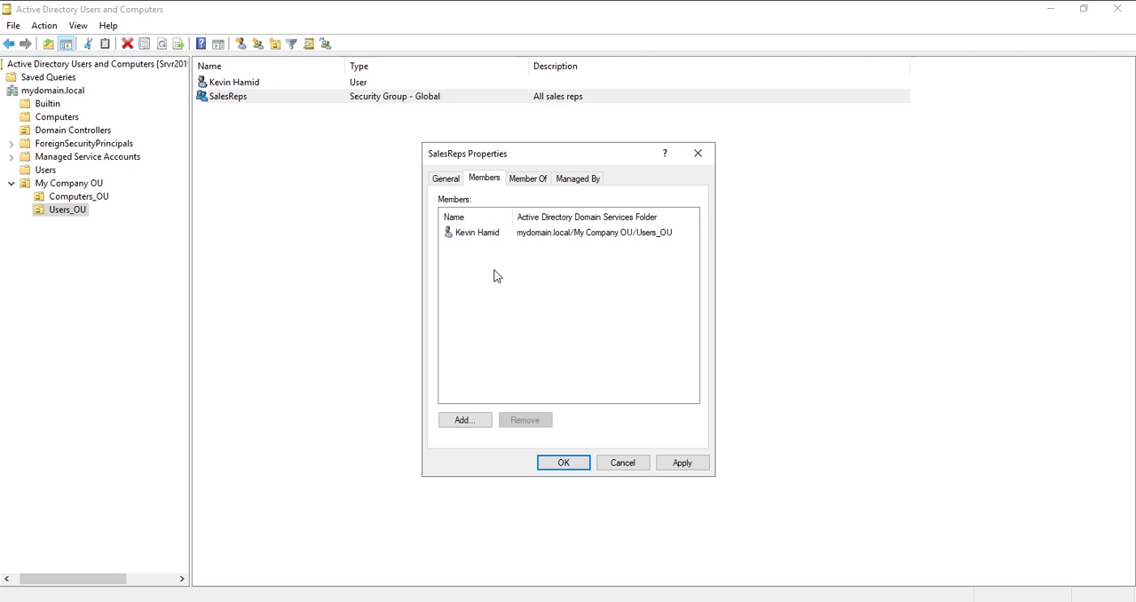
left_click(489, 238)
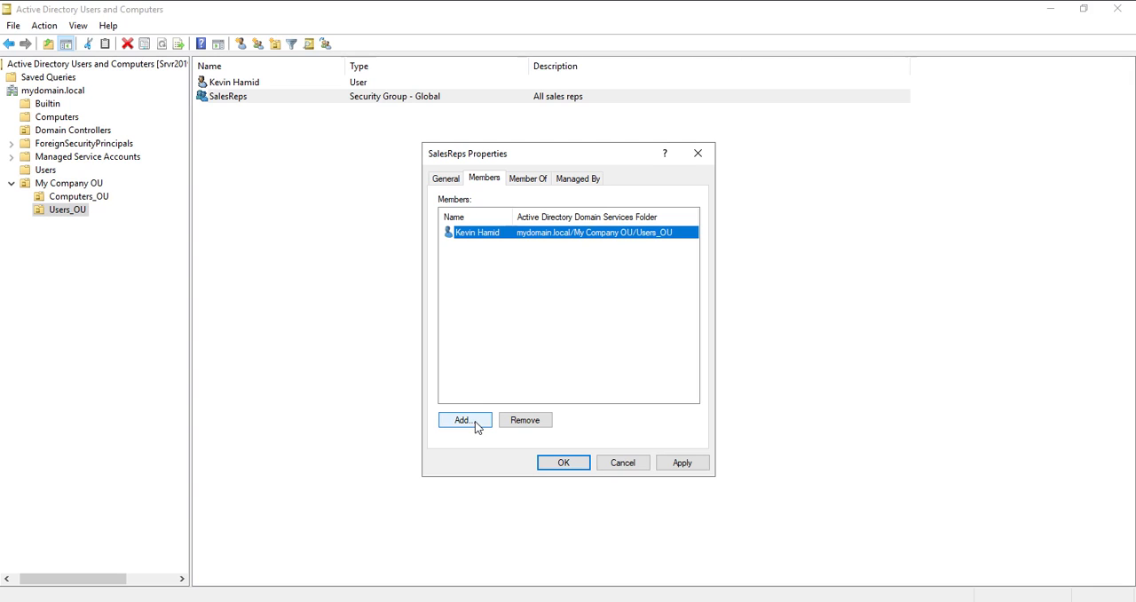
left_click(679, 469)
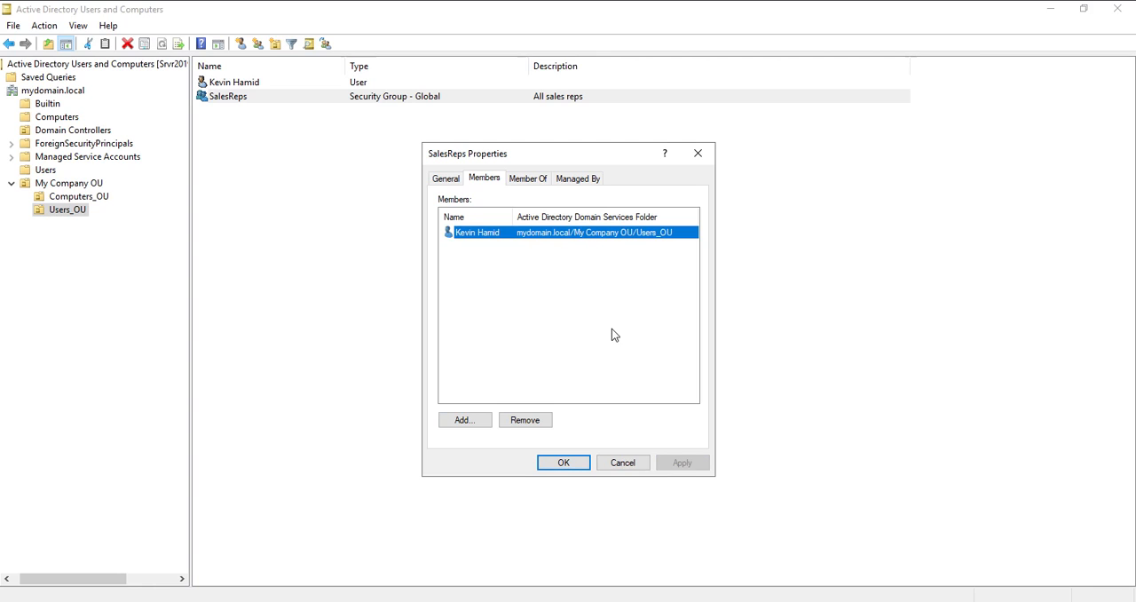
left_click(566, 465)
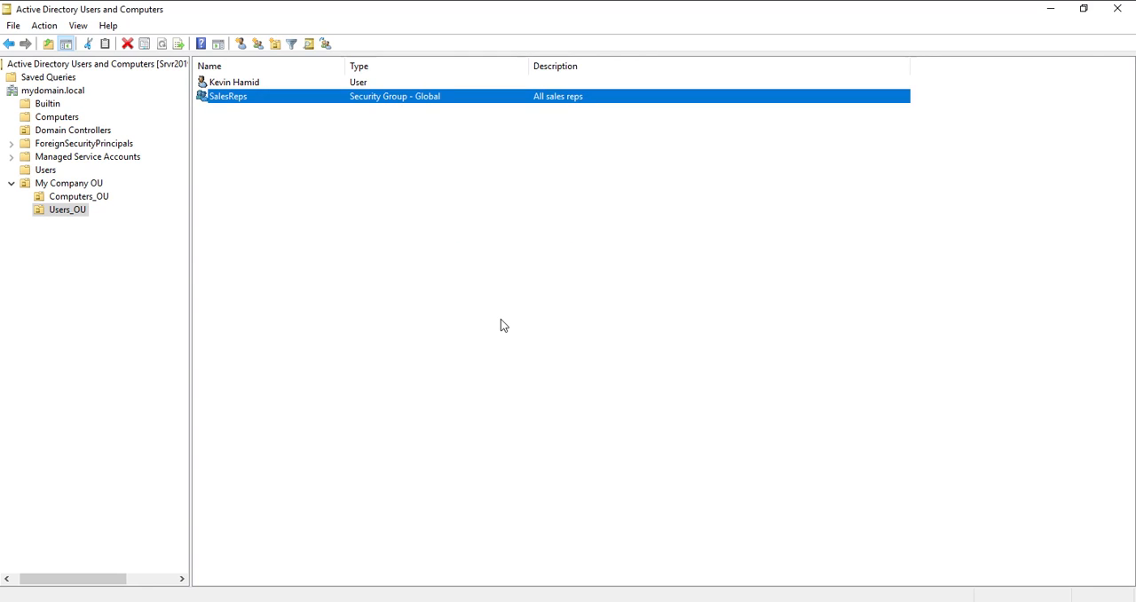
- Check the group memberships of the user account in Users_OU, including Domain Users and SalesReps, and close its properties
double_click(247, 83)
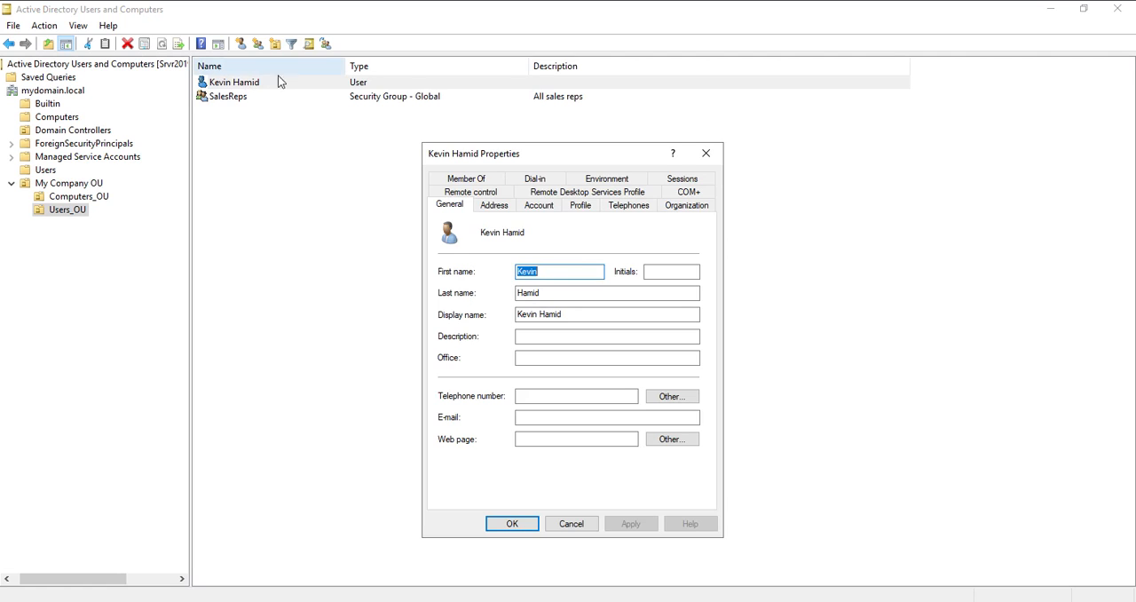
left_click(467, 182)
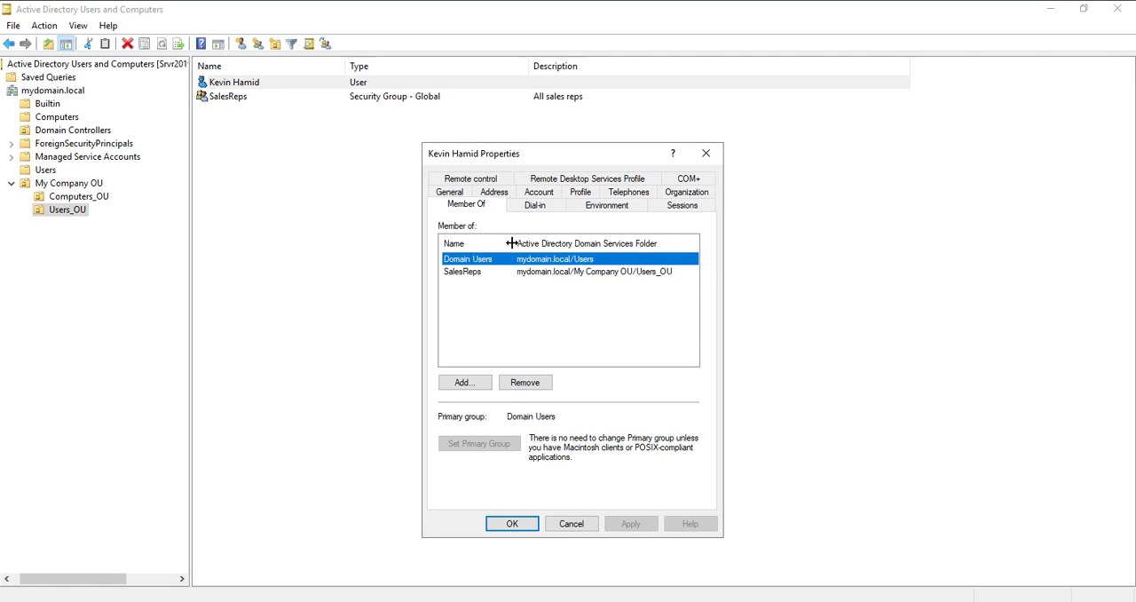
left_click(467, 274)
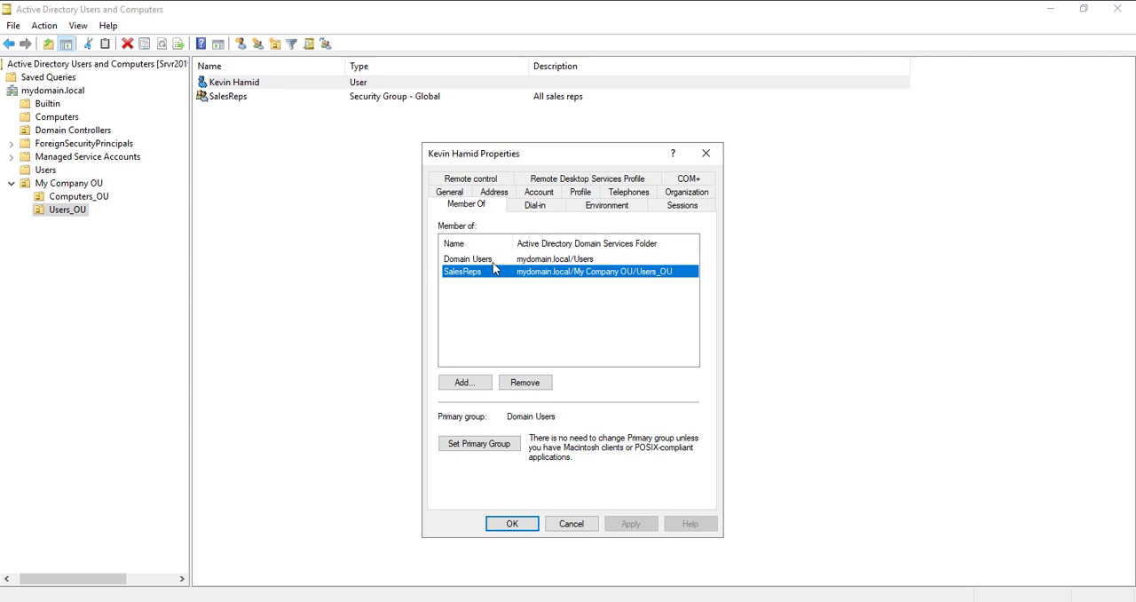
left_click(493, 260)
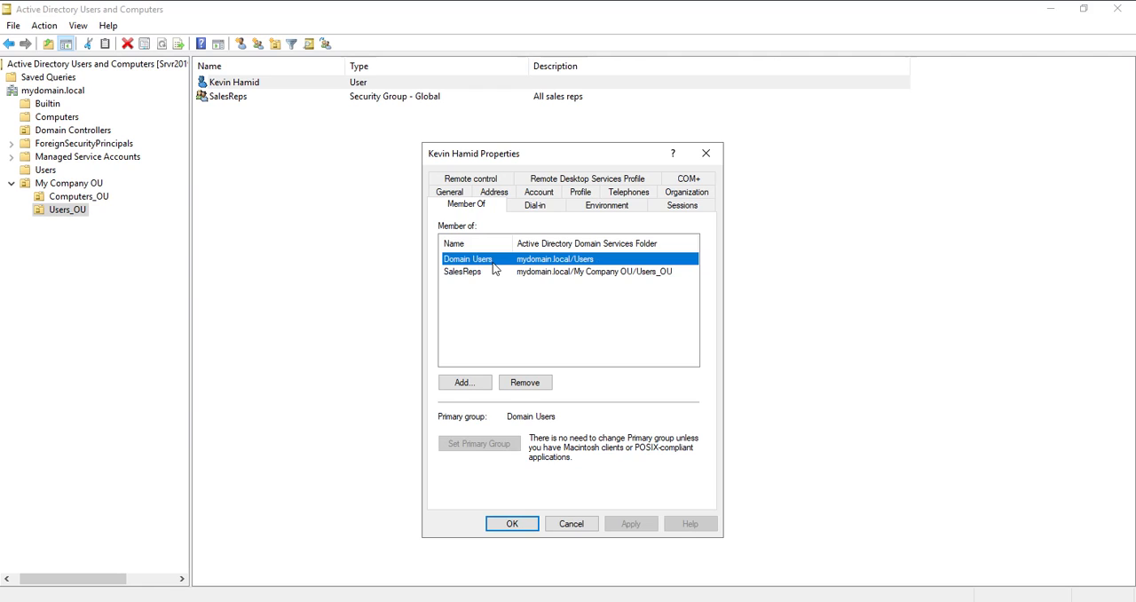
left_click(490, 274)
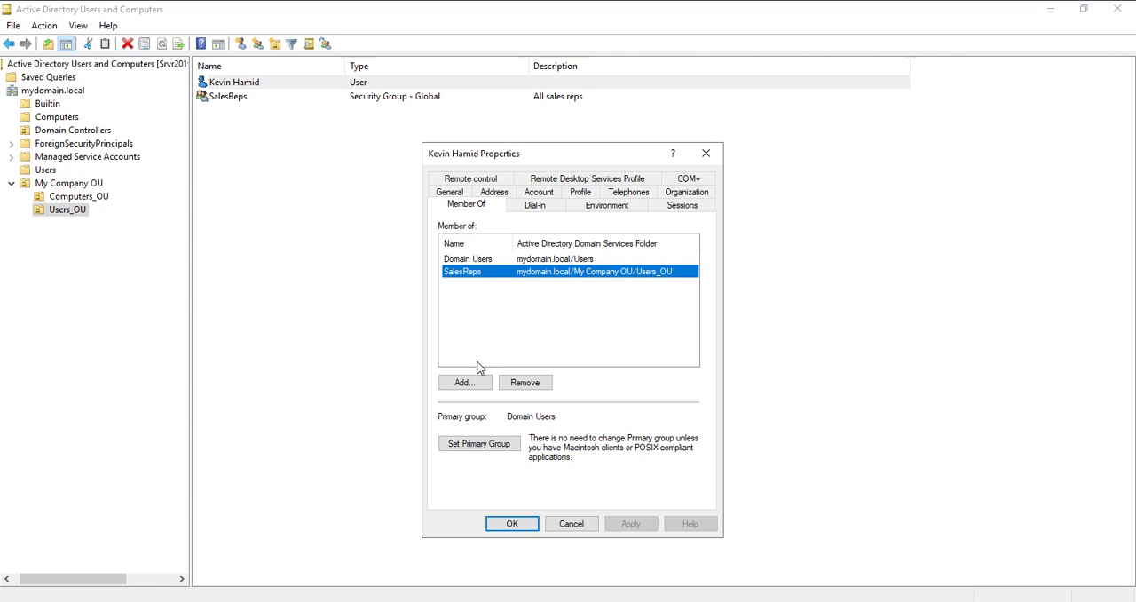
left_click(524, 529)
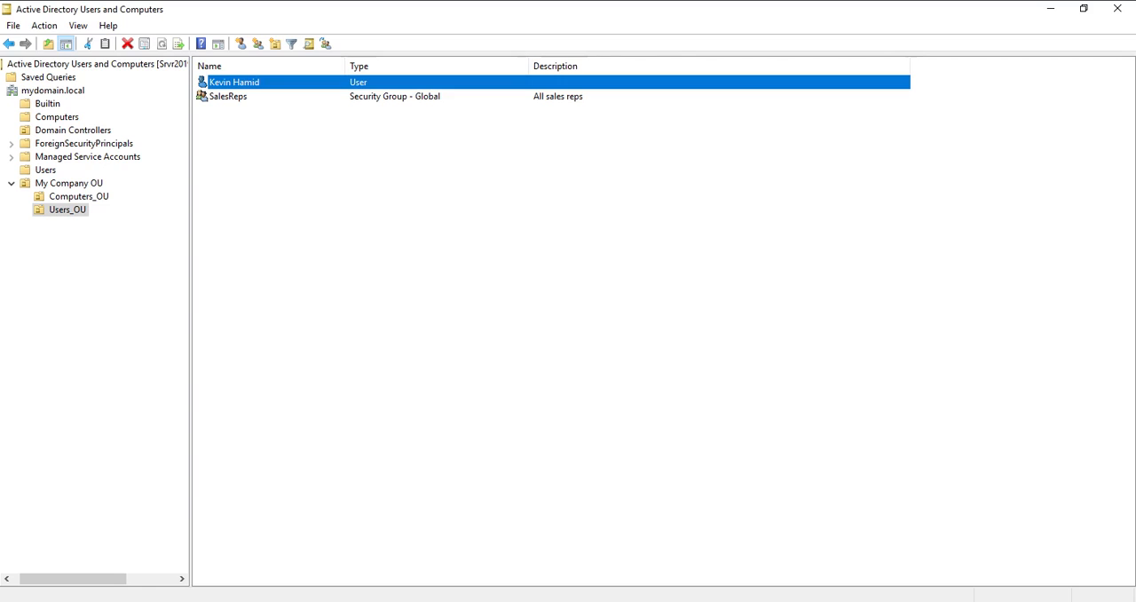